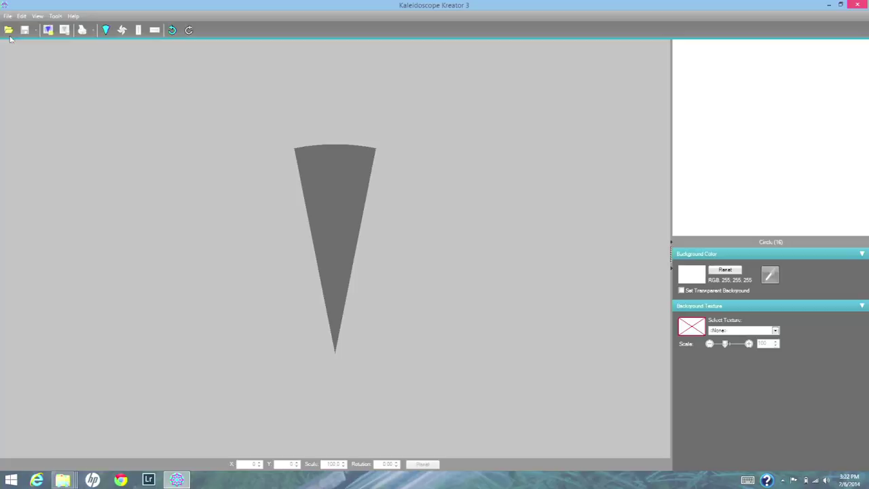
- Load the pink iris photo JUN06002 from the KK Sample Photos folder as the source image
left_click(9, 32)
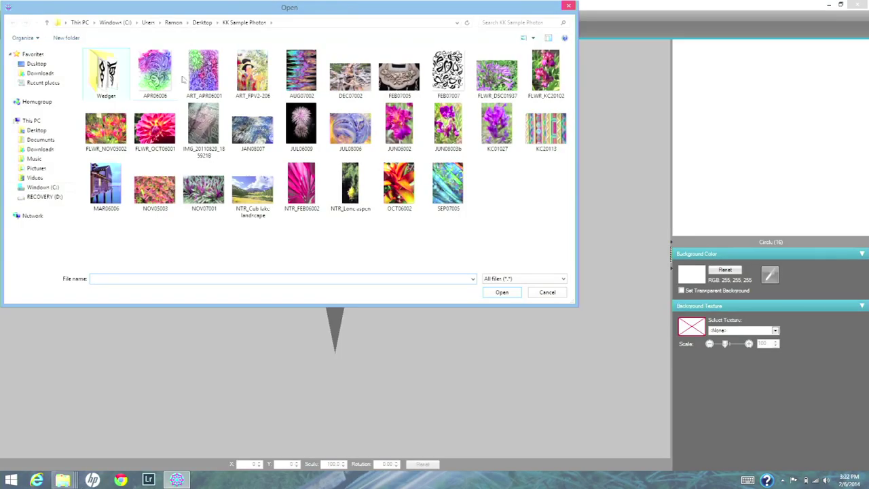
left_click(398, 129)
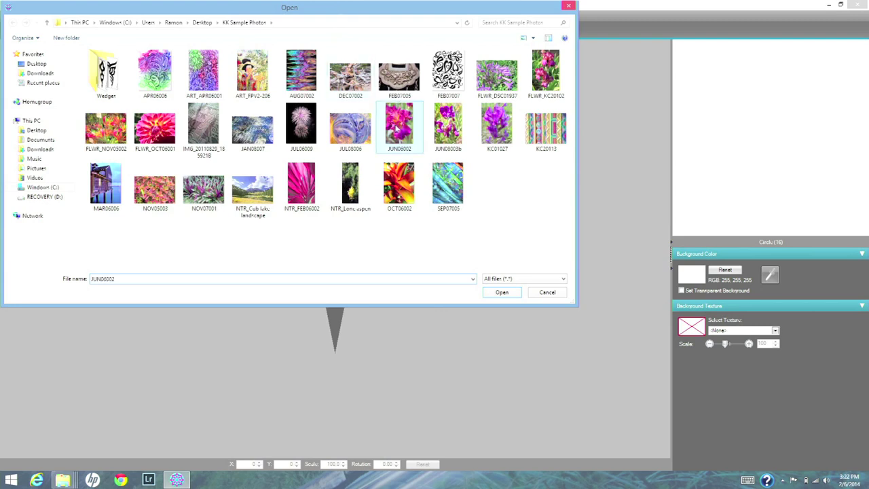
left_click(501, 293)
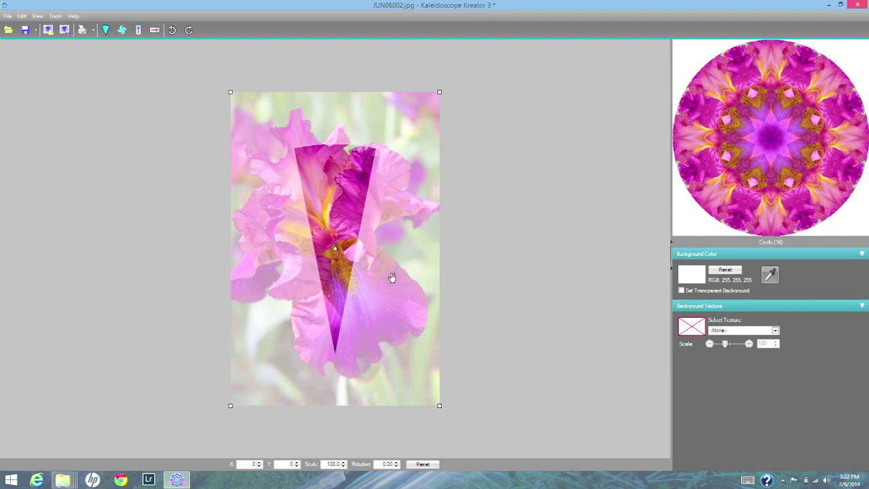
- Slide the iris photo beneath the wedge to X -182, Y -83, adding yellow-orange beard accents
left_click_drag(391, 278, 351, 270)
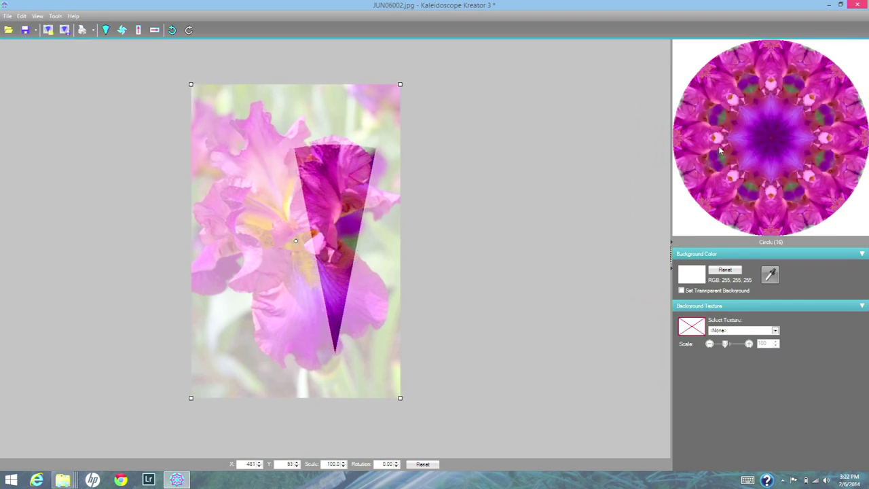
left_click_drag(356, 220, 448, 208)
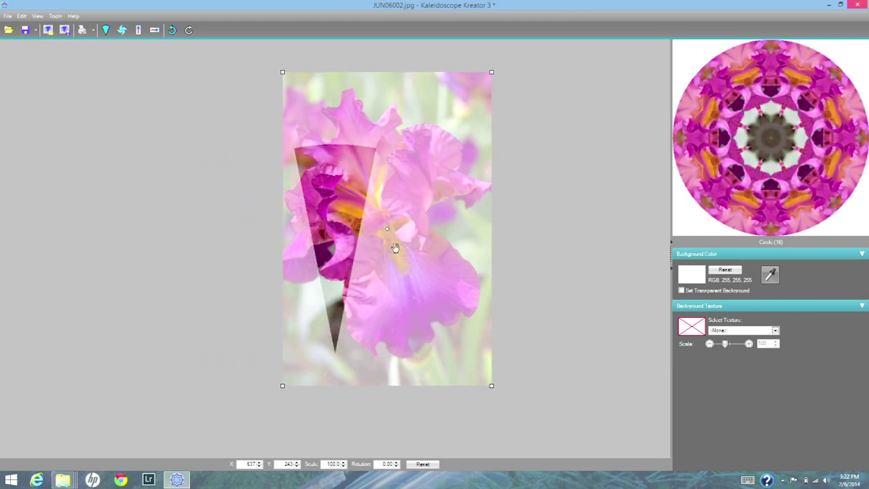
left_click_drag(380, 259, 323, 281)
left_click_drag(377, 293, 360, 292)
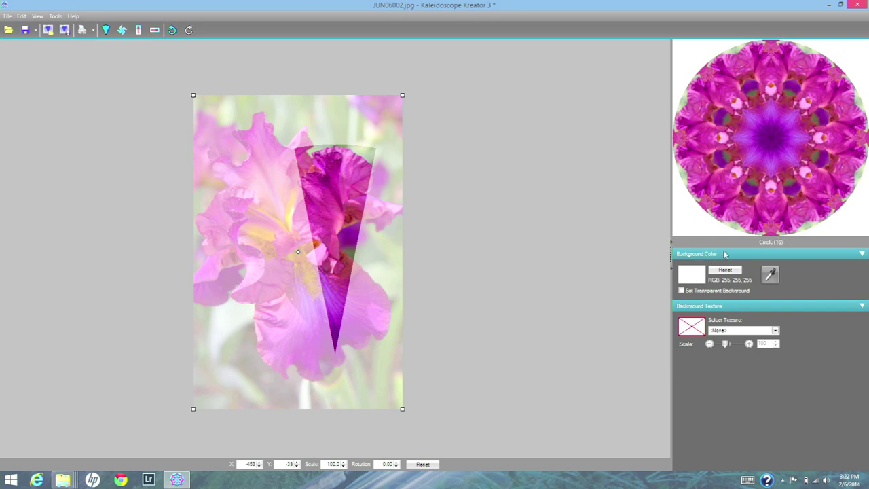
left_click_drag(402, 282, 424, 286)
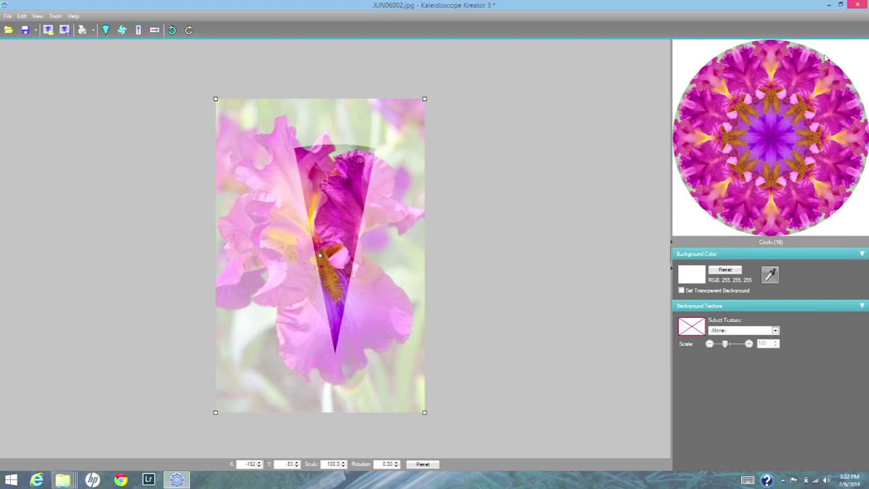
- Sample an olive green with the eyedropper and brighten it to RGB 124, 131, 71
left_click(769, 275)
left_click(399, 381)
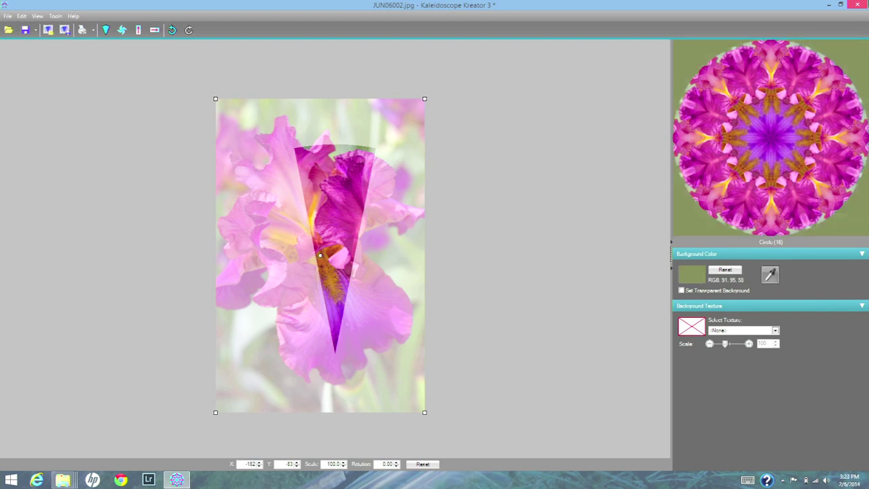
left_click(770, 274)
left_click(406, 140)
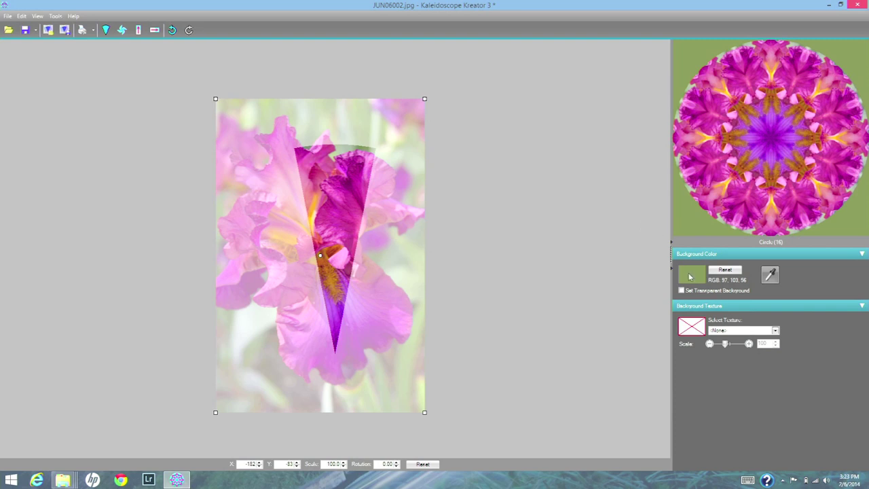
left_click(690, 276)
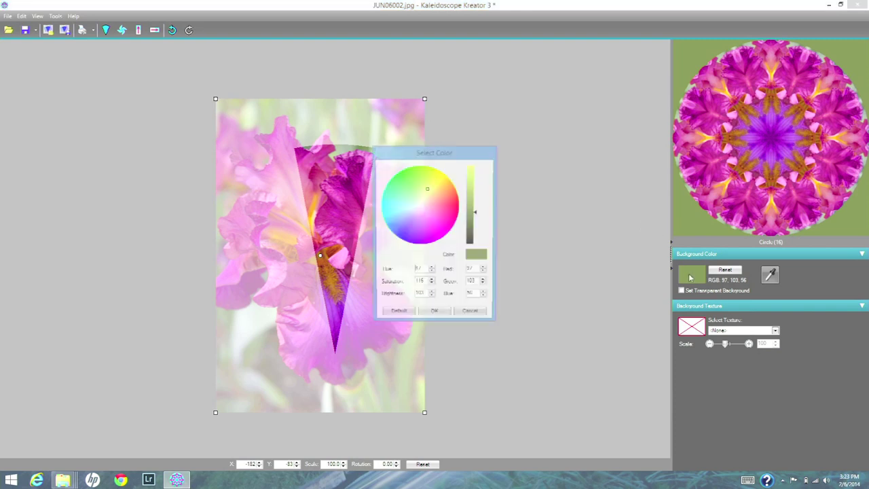
left_click(473, 207)
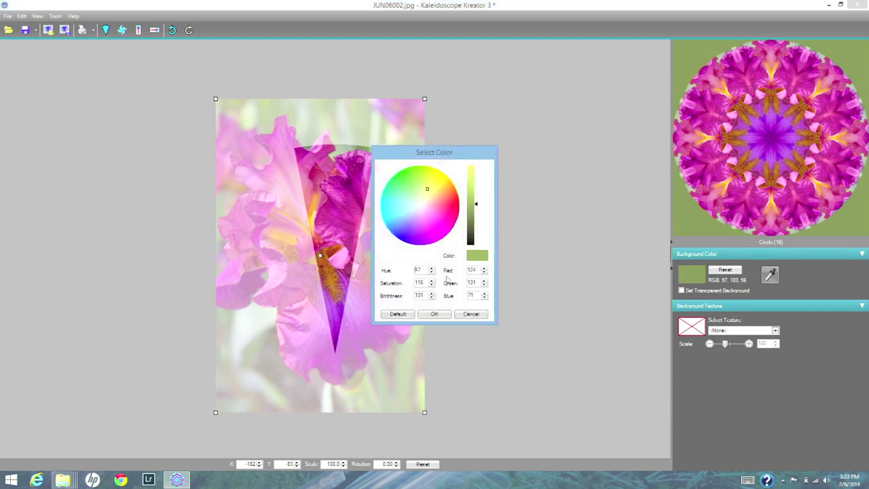
left_click(434, 315)
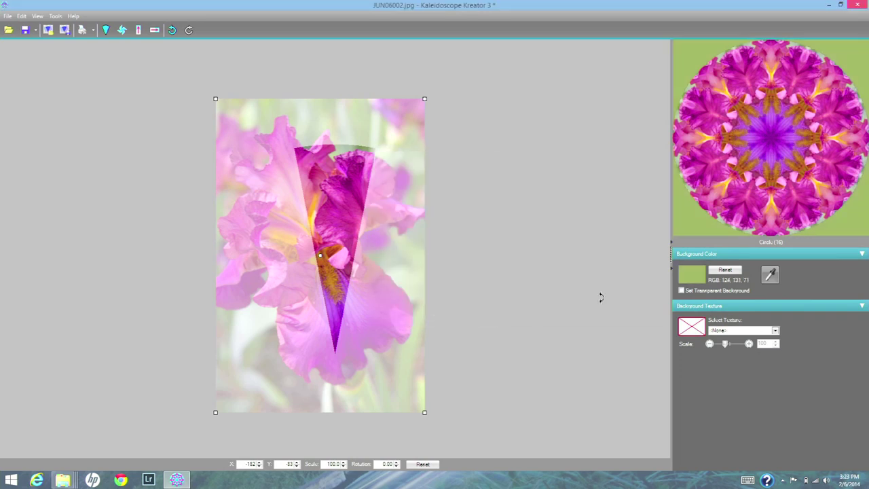
- After trying Starburst and Psychedelic, apply the Marble background texture at scale 83
left_click(718, 331)
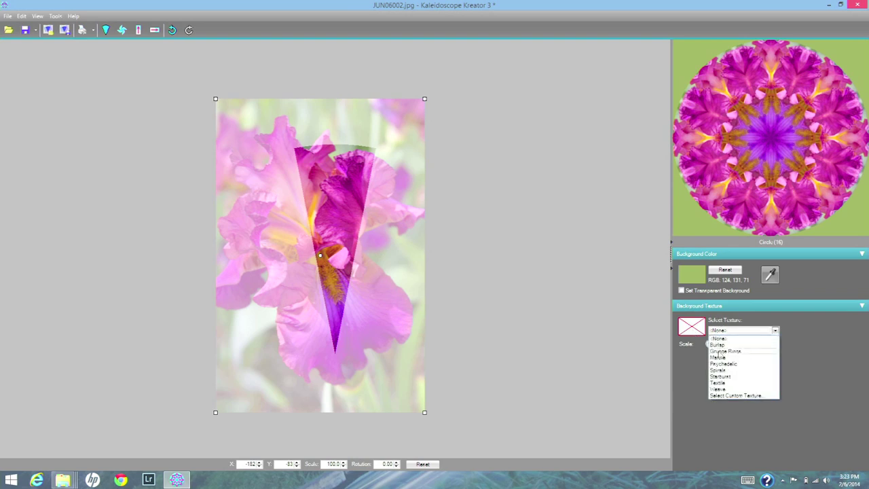
left_click(720, 376)
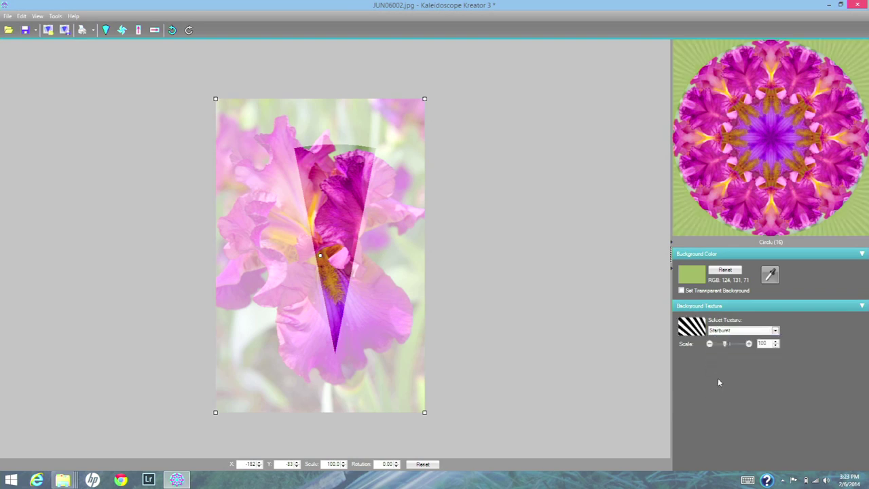
left_click(741, 331)
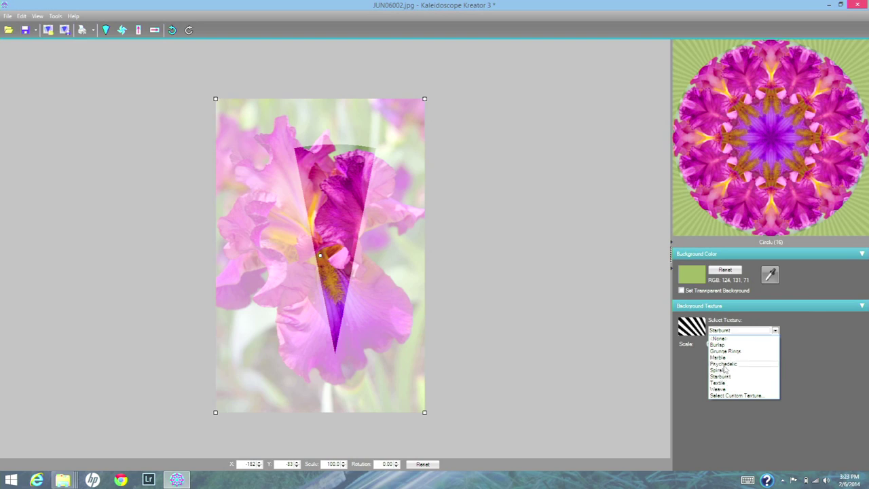
left_click(724, 364)
left_click(748, 333)
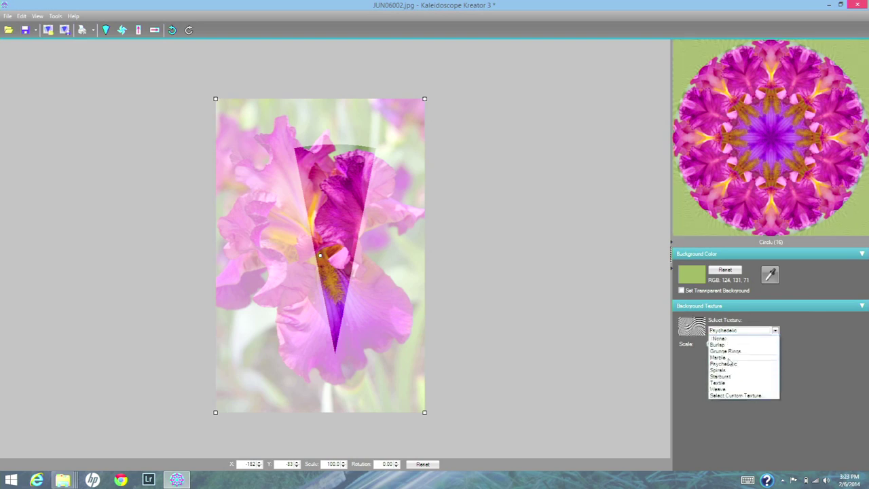
left_click(728, 358)
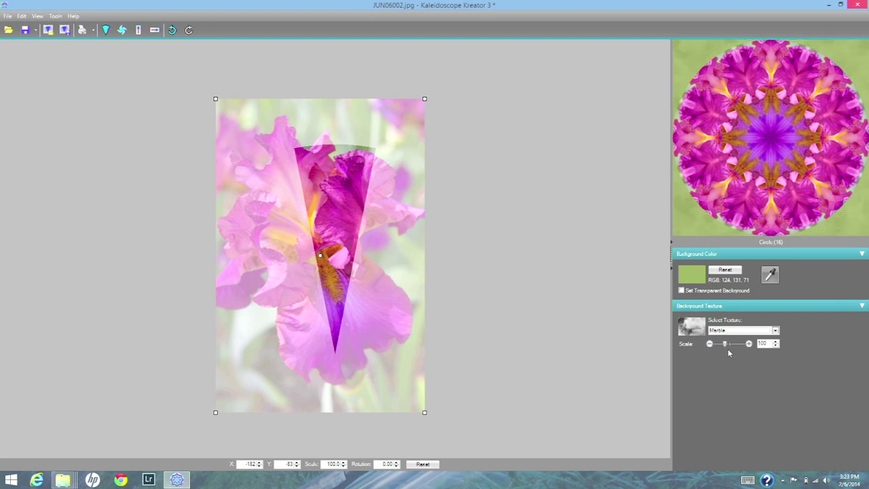
mouse_move(725, 344)
left_mouse_down()
mouse_move(738, 345)
mouse_move(723, 355)
left_mouse_up()
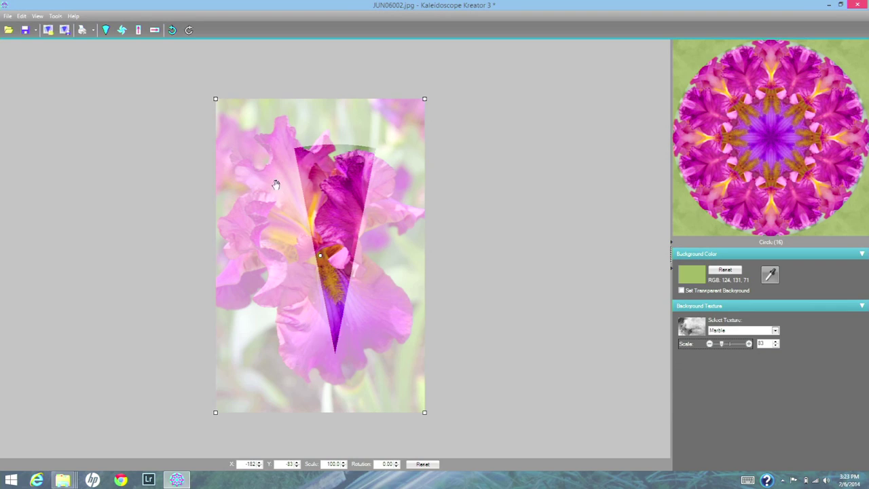
- Switch the kaleidoscope shape to Filigree 4 (16) from the Filigree section of the shape list
left_click(106, 31)
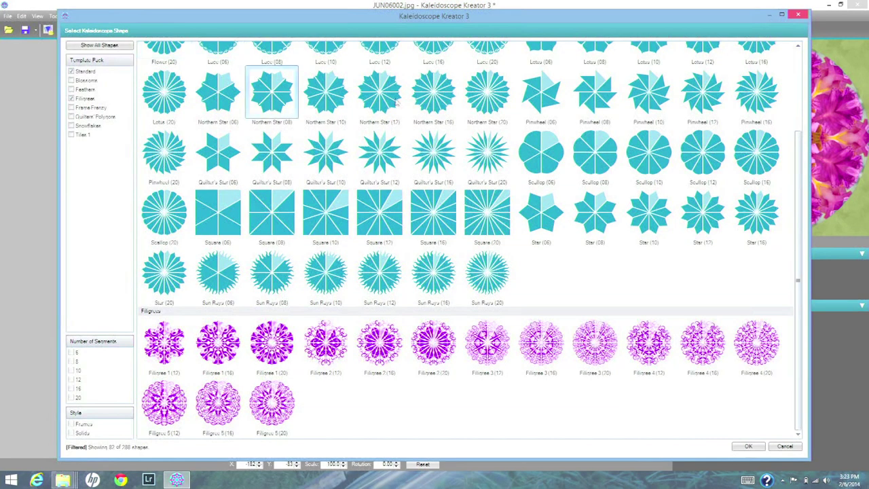
scroll(715, 174, "up", 1)
left_click_drag(798, 170, 805, 96)
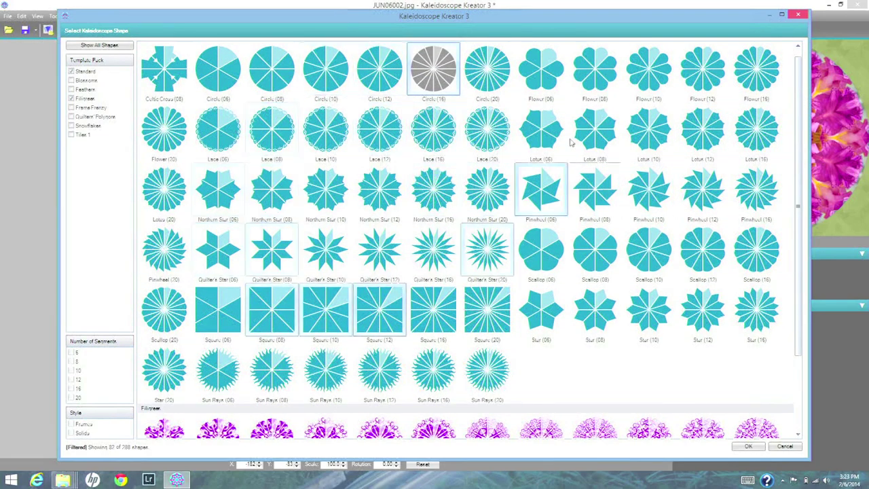
scroll(781, 203, "down", 2)
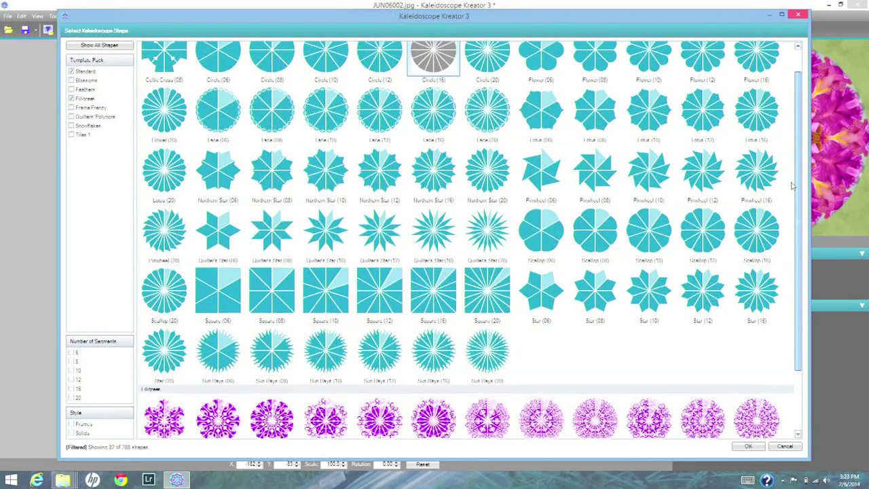
scroll(775, 219, "down", 1)
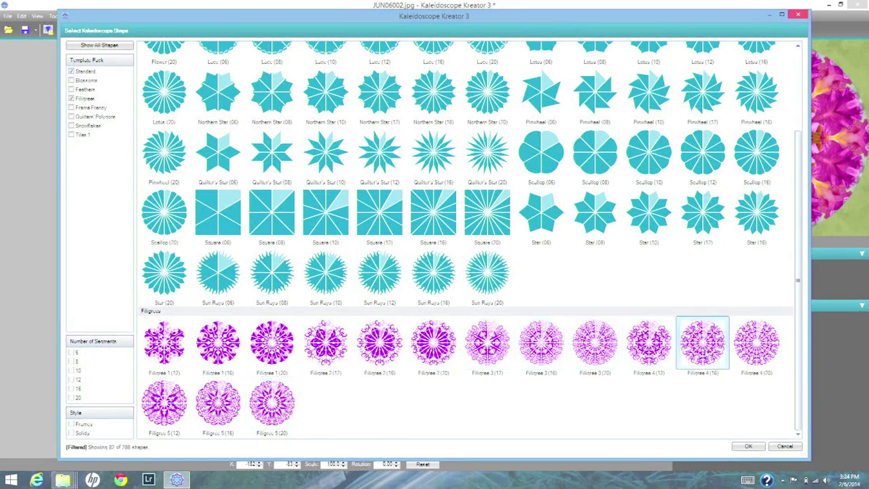
left_click(702, 353)
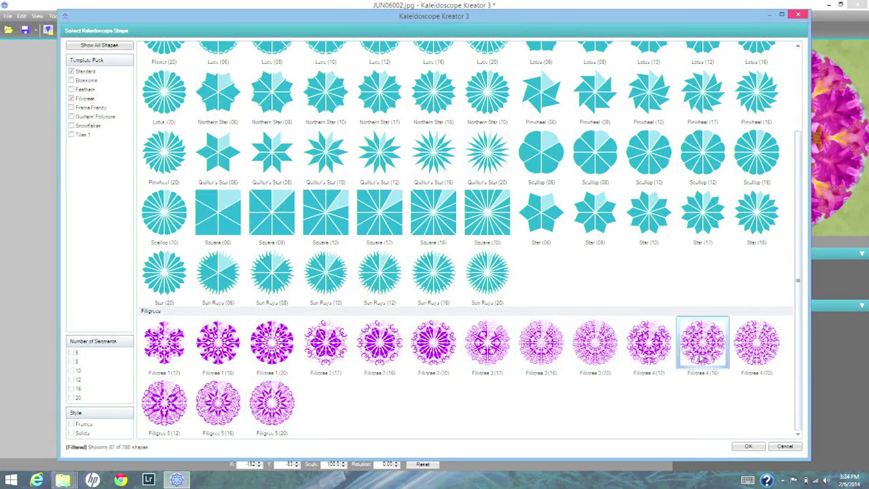
left_click(749, 447)
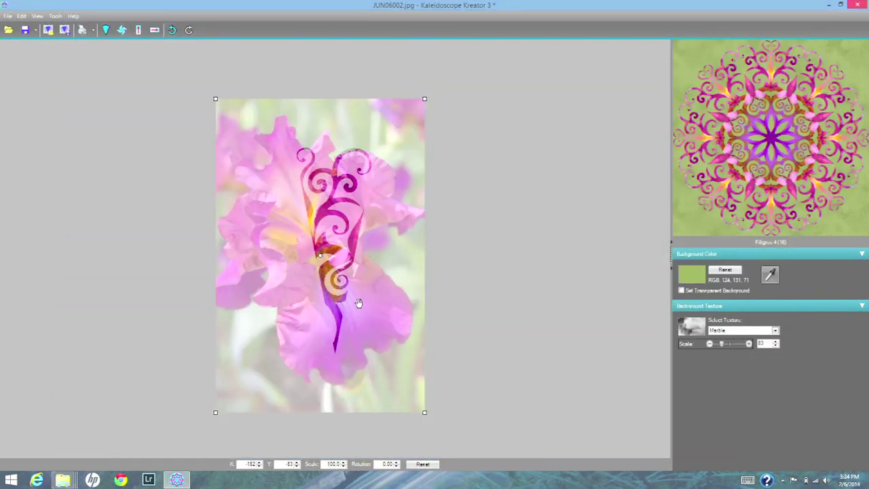
- Shift the iris photo under the filigree, rotate it to 32.57° and scale it to 165.1
left_click_drag(332, 198, 345, 230)
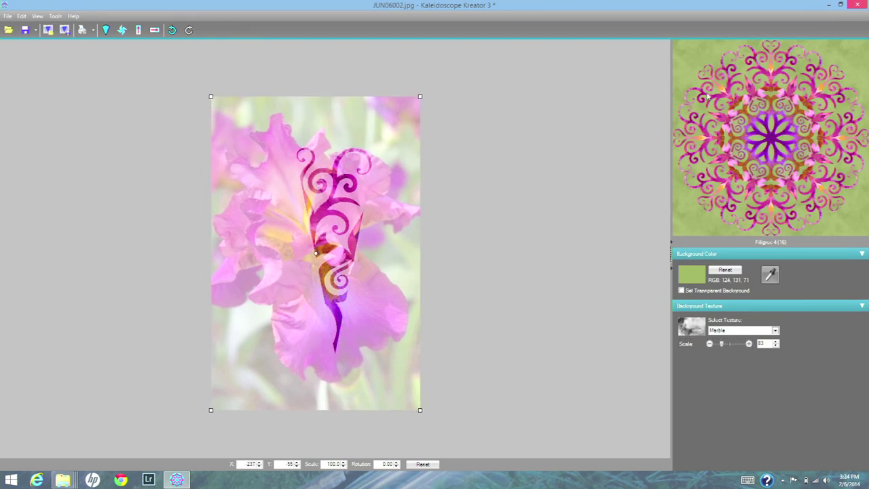
left_click_drag(359, 259, 374, 239)
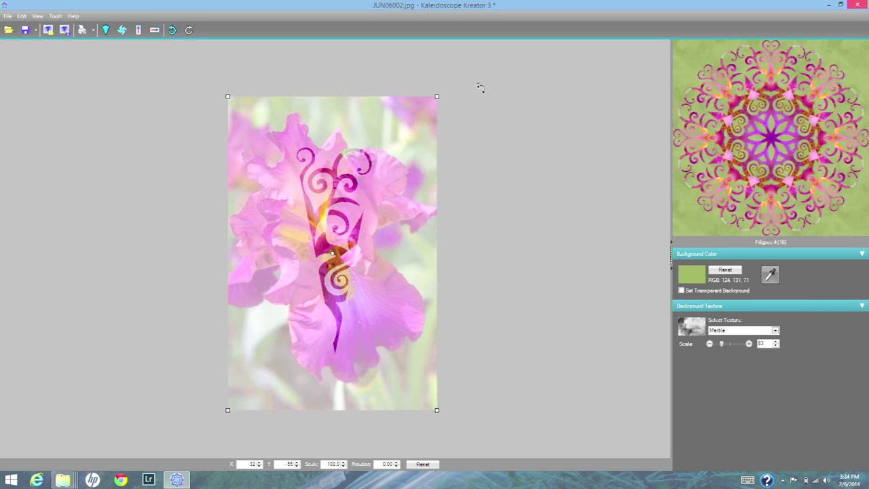
left_click_drag(456, 83, 507, 364)
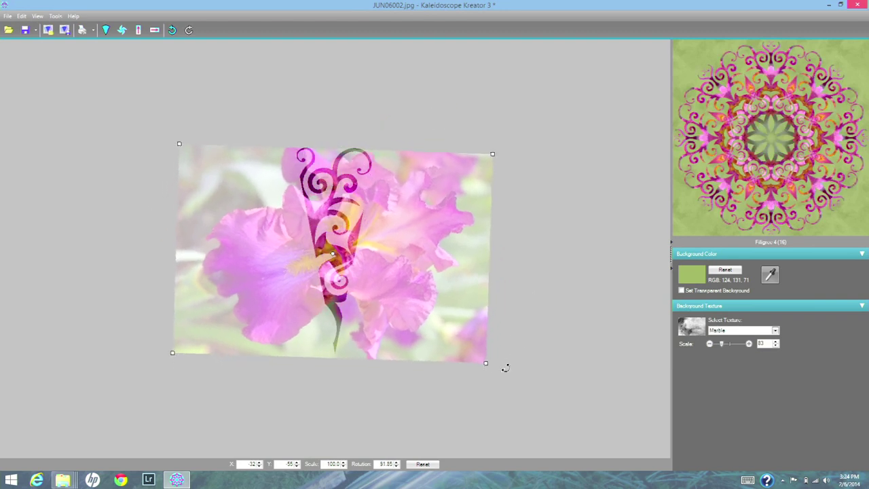
left_click_drag(501, 144, 583, 99)
left_click_drag(444, 237, 460, 249)
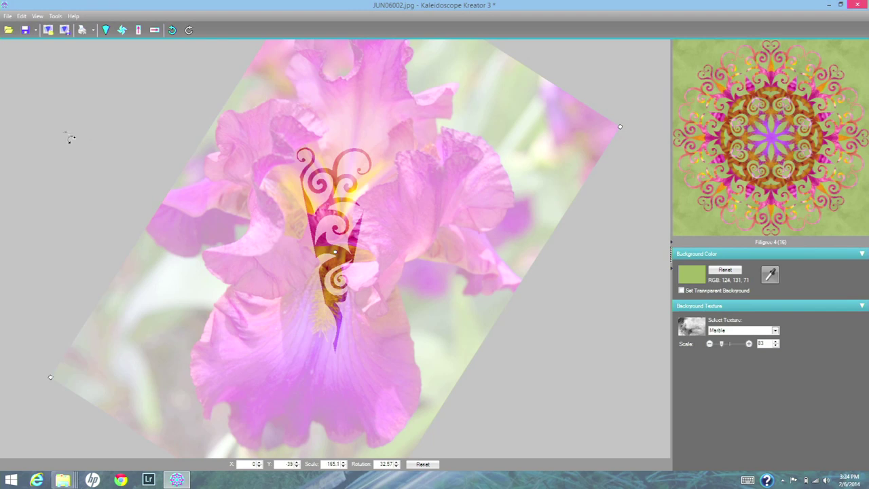
- Open the Print Kaleidoscope preview dialog from the toolbar
left_click(7, 16)
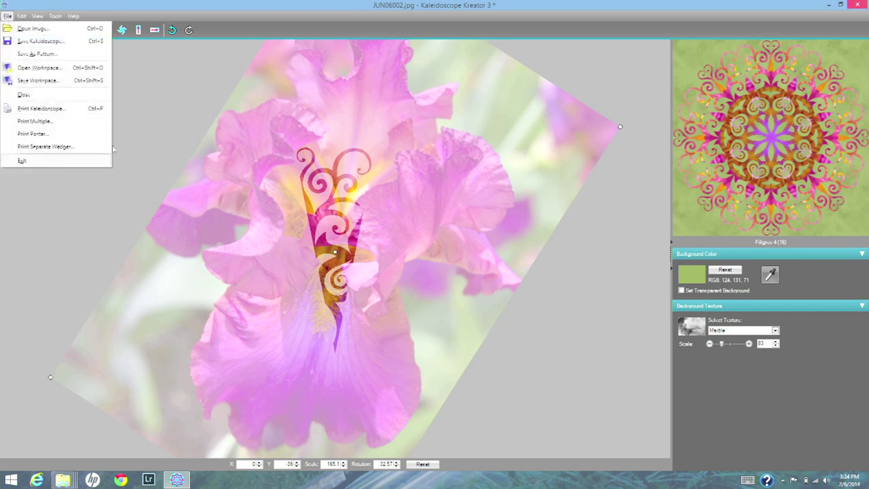
key("Escape")
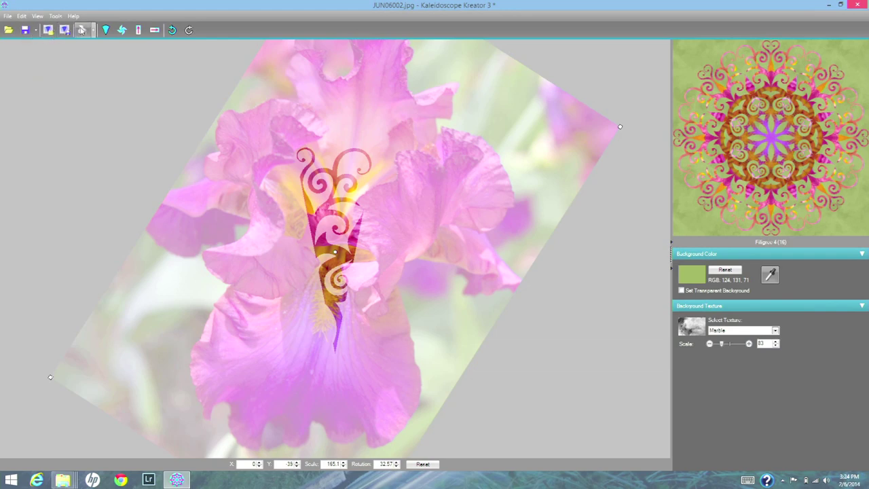
left_click(82, 31)
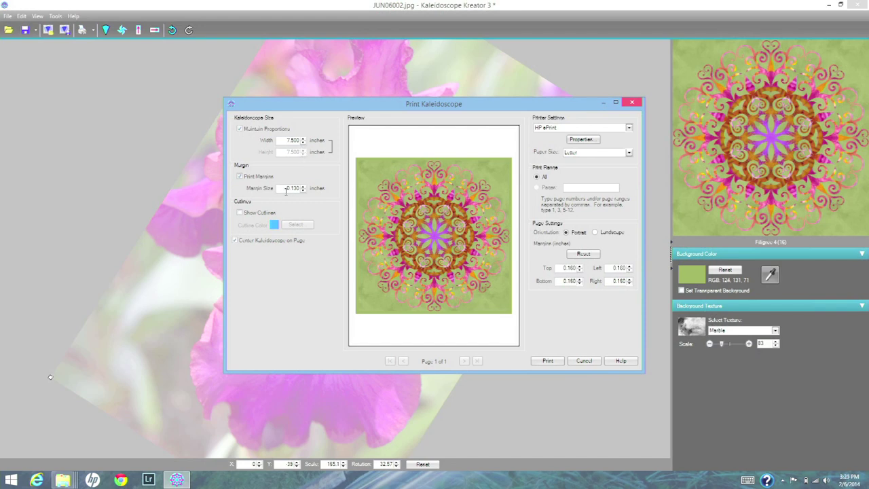
- Set the margin size to 0.013 inches and keep the kaleidoscope centred on the page
double_click(285, 189)
key("BackSpace")
left_click(236, 241)
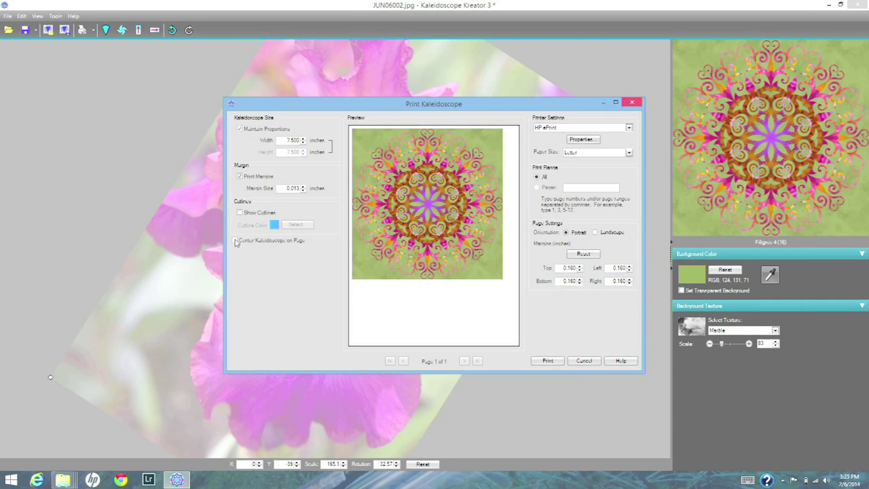
left_click(235, 241)
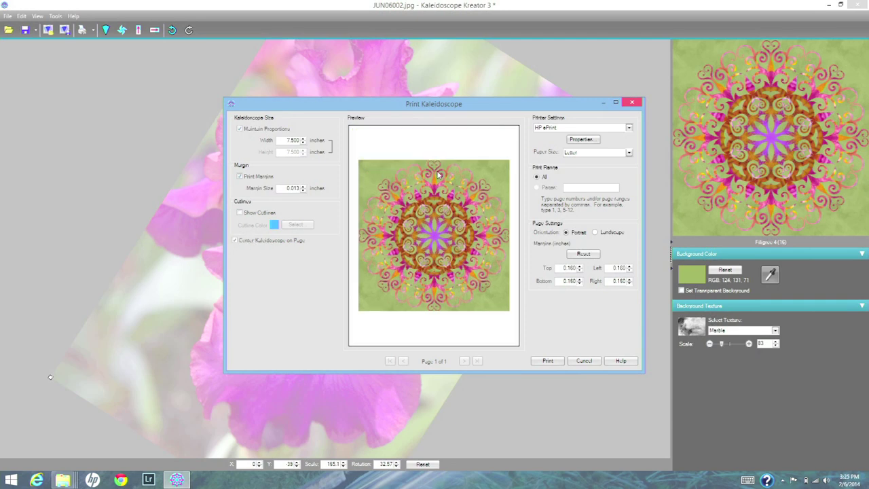